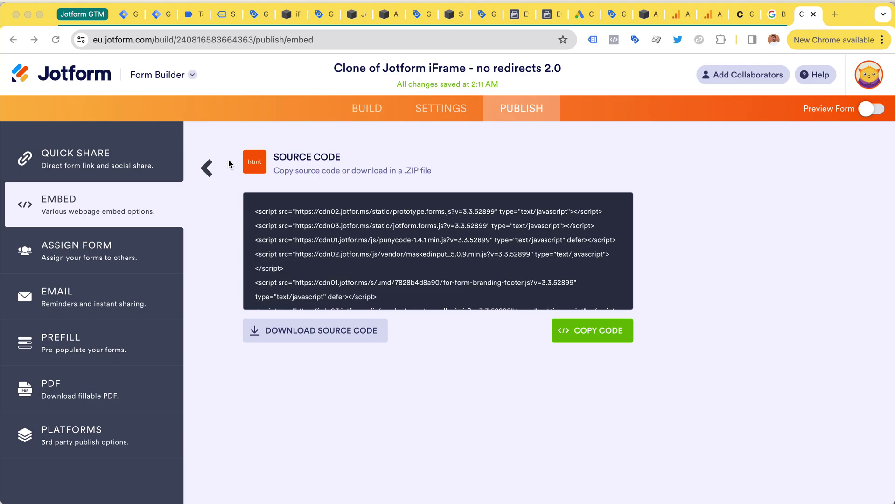
Step: Copy the full Source Code embed of the 'Clone of Jotform iFrame - no redirects 2.0' form
{"action": "left_click", "coordinate": [206, 168]}
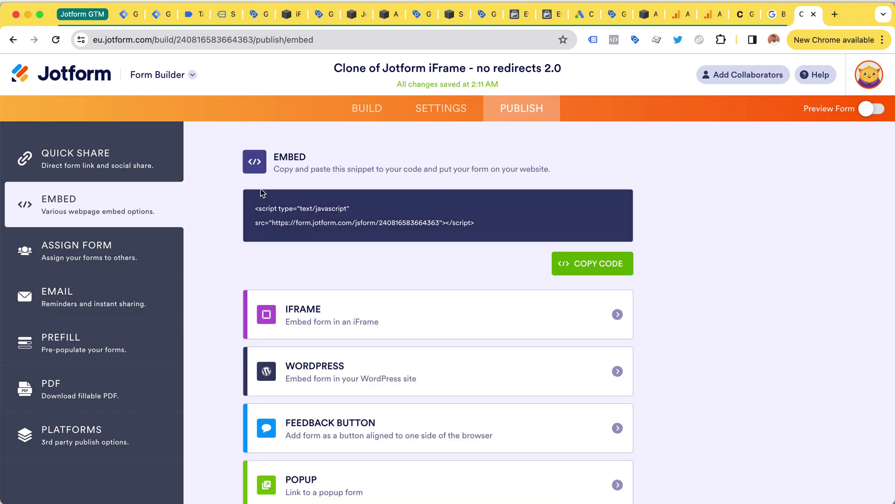
{"action": "left_click_drag", "start_coordinate": [277, 158], "coordinate": [306, 158]}
{"action": "left_click_drag", "start_coordinate": [255, 206], "coordinate": [477, 242]}
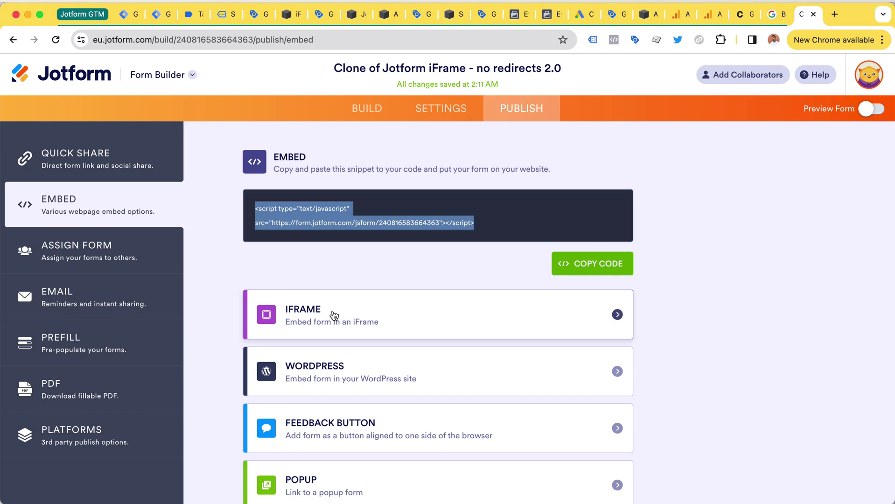
{"action": "scroll", "coordinate": [334, 315], "scroll_direction": "down", "scroll_amount": 4}
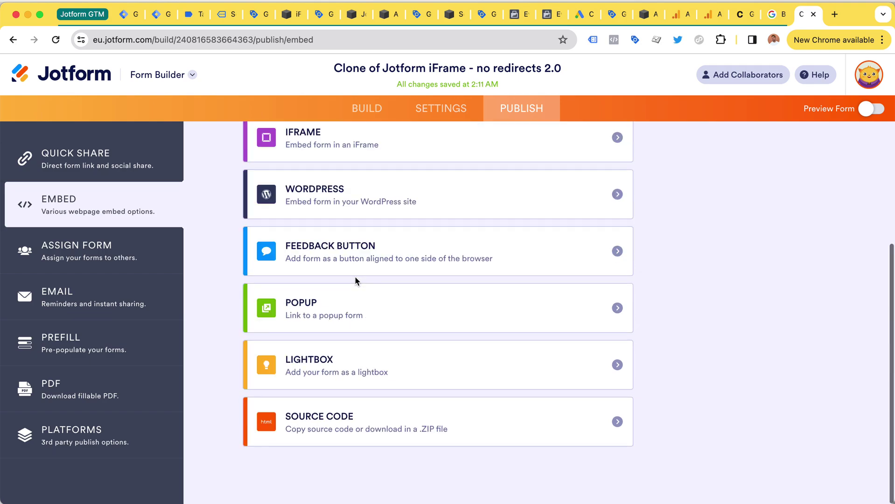
{"action": "left_click", "coordinate": [319, 428]}
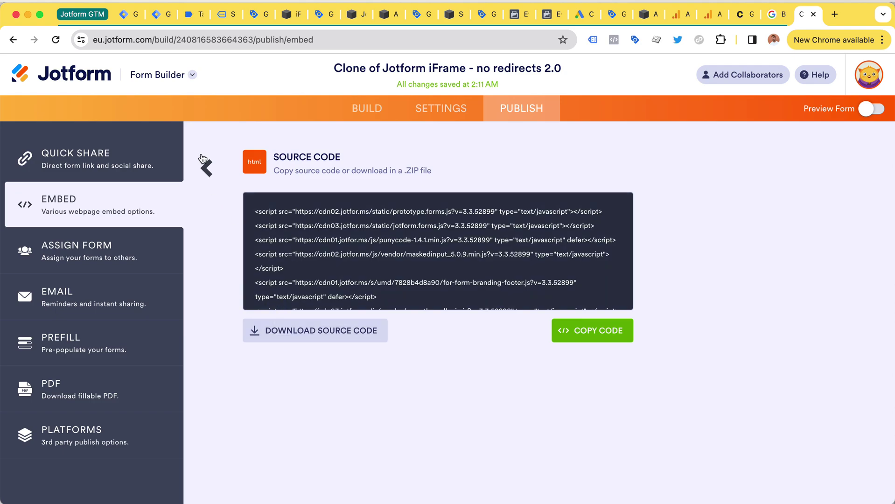
{"action": "left_click", "coordinate": [606, 337]}
Step: Review the 'form' trigger to confirm it fires on Form Submission for all forms
{"action": "key", "text": "super+3"}
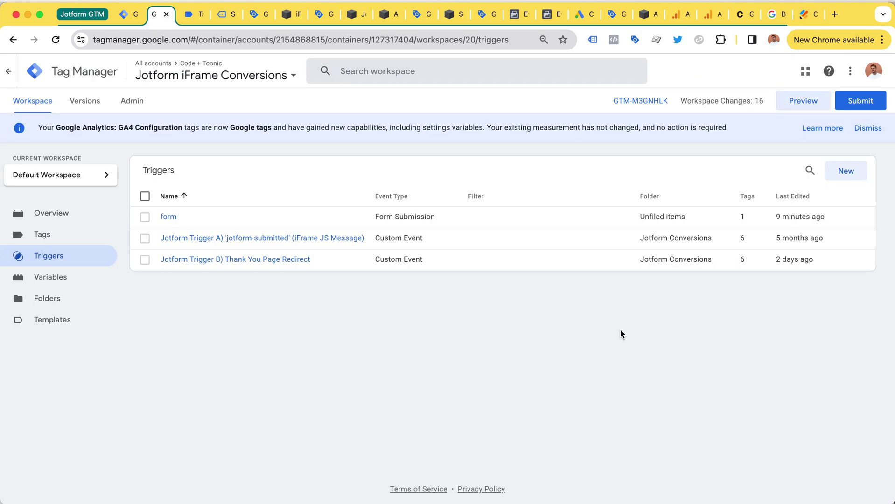
{"action": "left_click", "coordinate": [169, 218]}
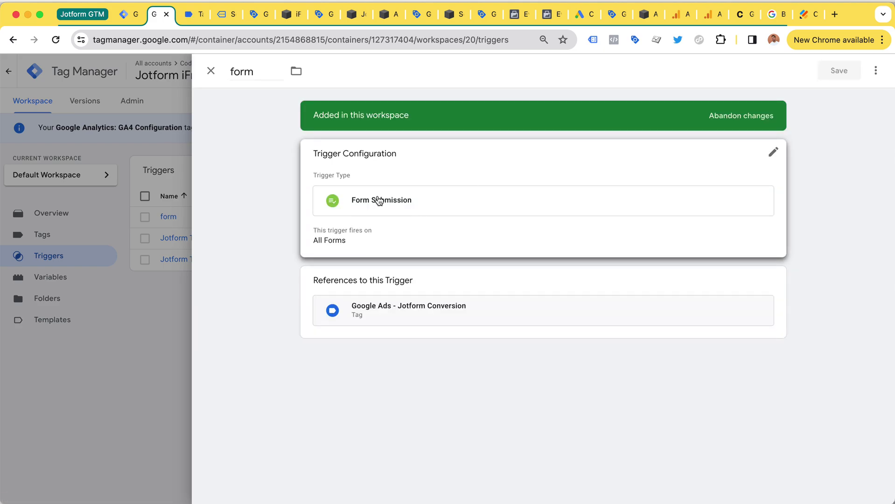
{"action": "key", "text": "Escape"}
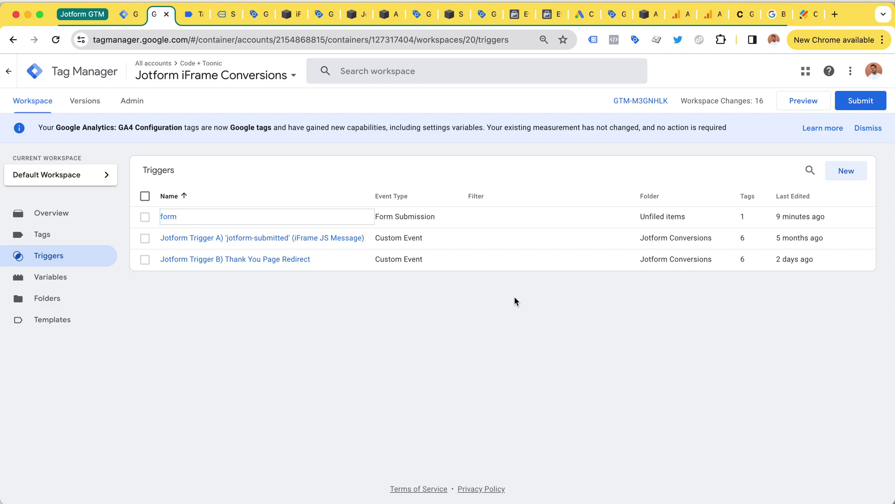
Step: Verify the Source Code page's embedded scripts block holds the Jotform code, then exit editing
{"action": "left_click", "coordinate": [169, 81]}
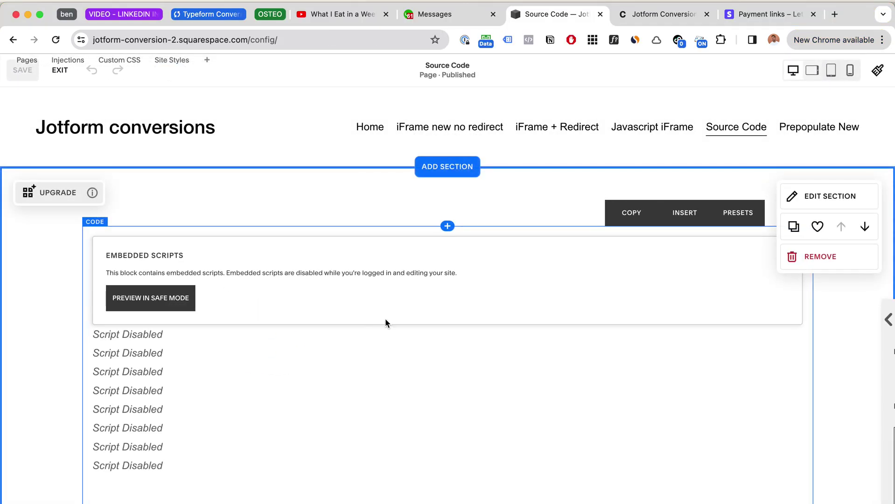
{"action": "left_click", "coordinate": [388, 318]}
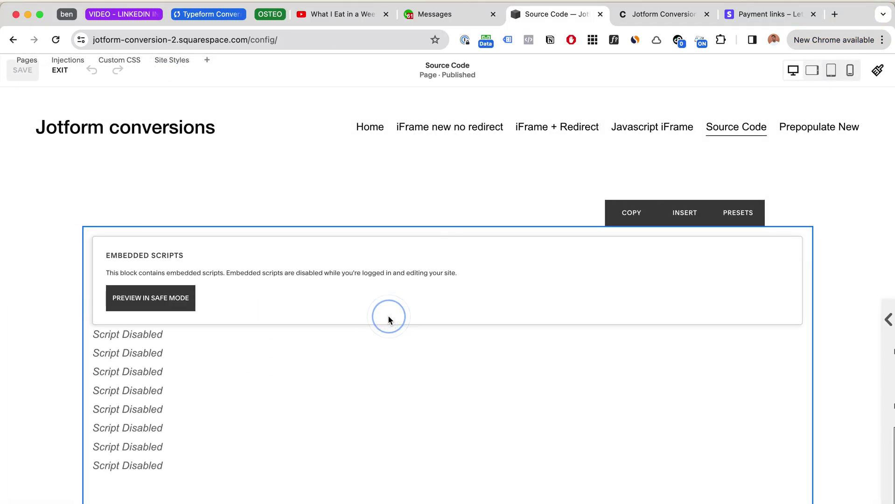
{"action": "scroll", "coordinate": [766, 369], "scroll_direction": "down", "scroll_amount": 20}
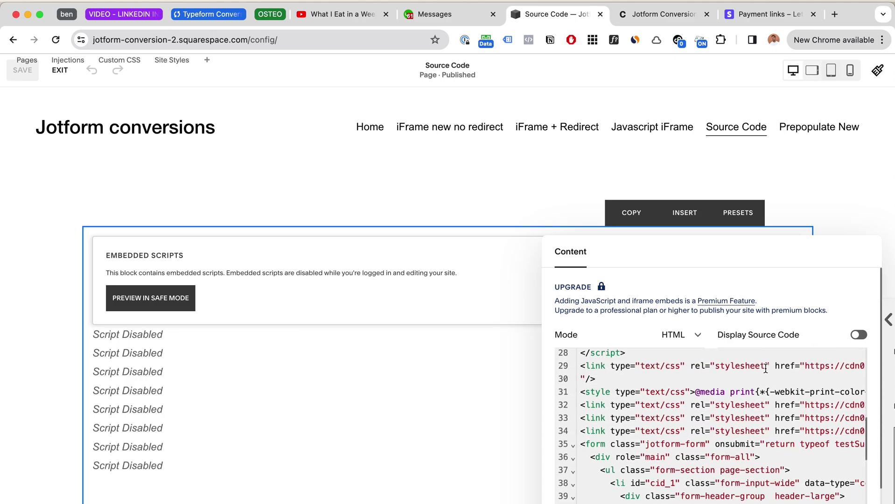
{"action": "scroll", "coordinate": [765, 369], "scroll_direction": "down", "scroll_amount": 3}
{"action": "scroll", "coordinate": [765, 368], "scroll_direction": "up", "scroll_amount": 15}
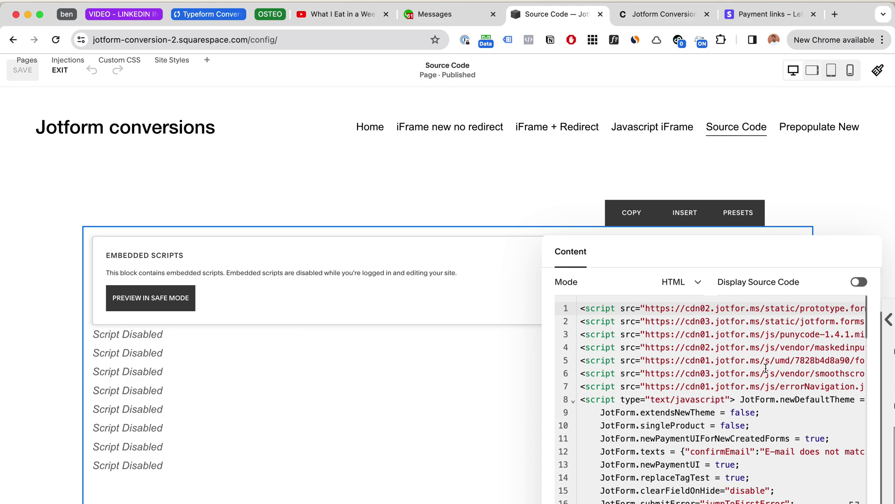
{"action": "left_click", "coordinate": [436, 195]}
{"action": "left_click", "coordinate": [56, 69]}
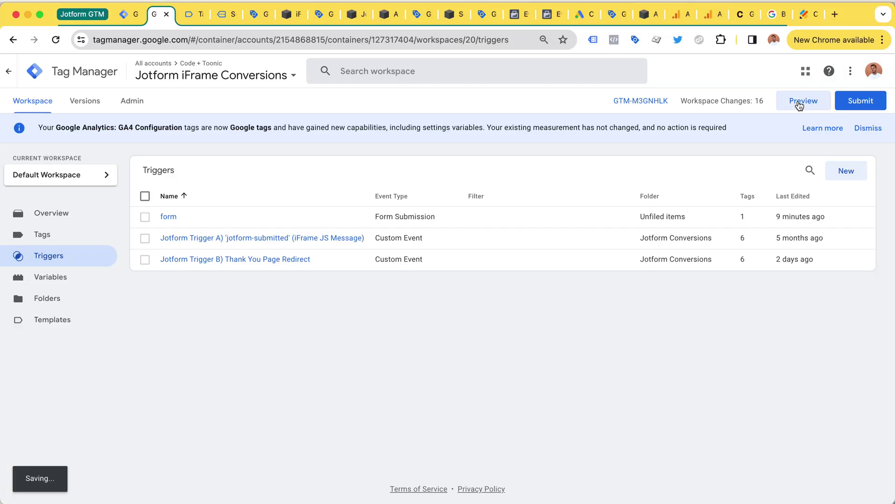
Step: Launch a Tag Manager Preview connected through Tag Assistant and go to the debugged Squarespace site
{"action": "left_click", "coordinate": [799, 104]}
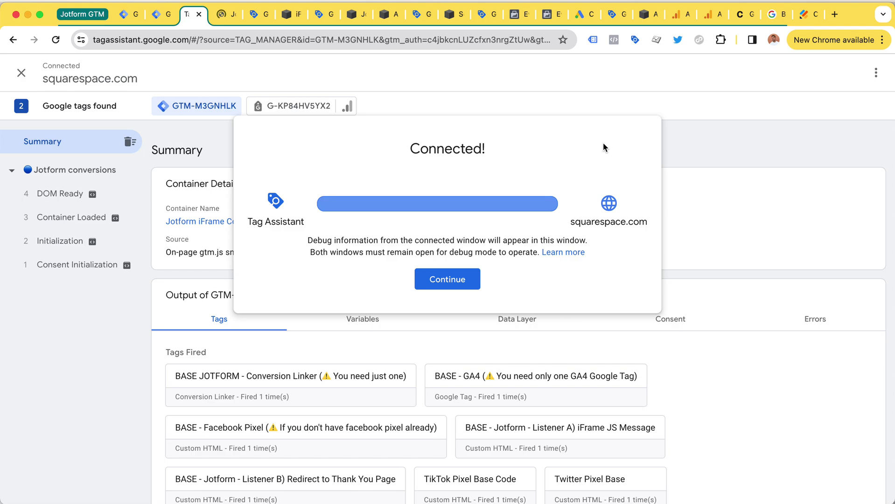
{"action": "left_click", "coordinate": [438, 280]}
{"action": "left_click", "coordinate": [223, 25]}
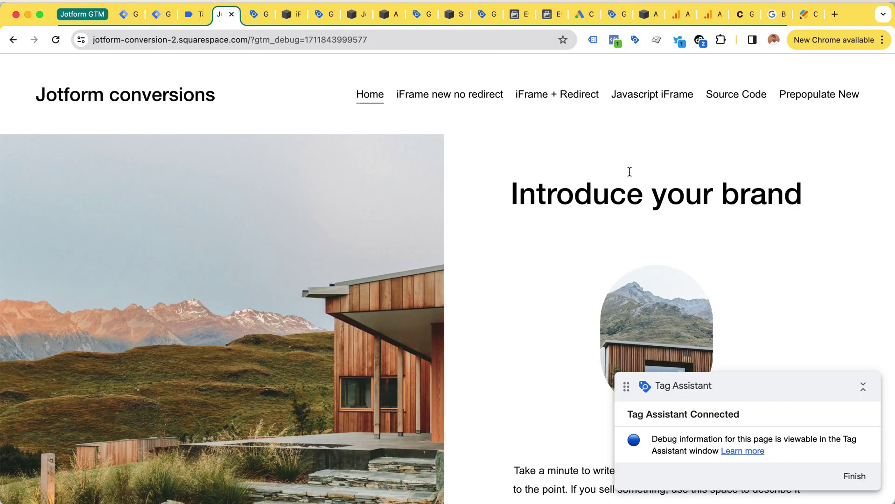
Step: Open the Source Code page and fill the form's Email field with a saved address
{"action": "left_click", "coordinate": [748, 97]}
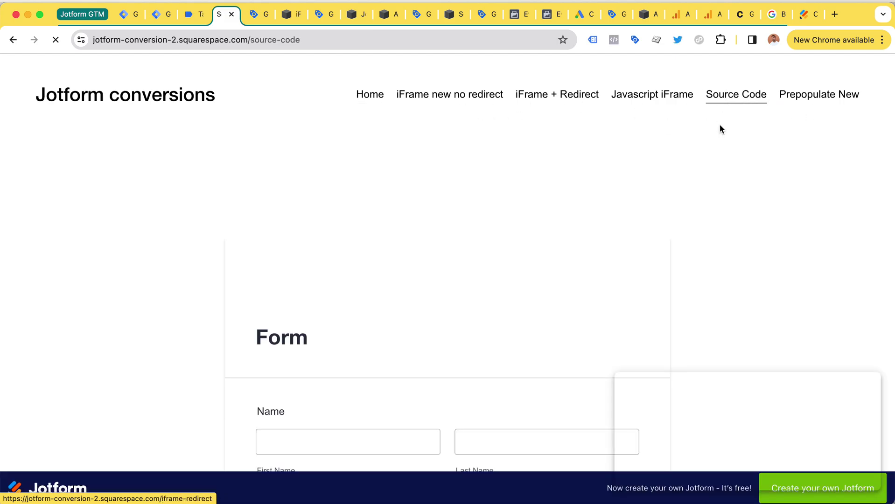
{"action": "scroll", "coordinate": [377, 282], "scroll_direction": "down", "scroll_amount": 7}
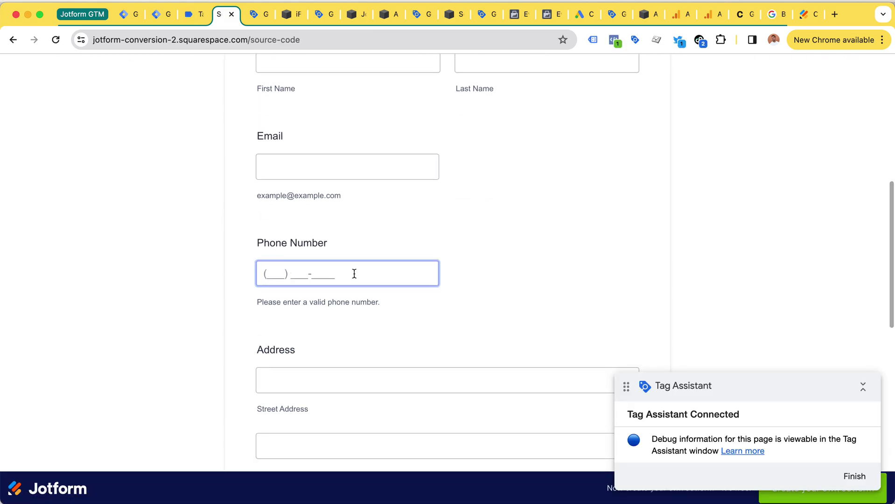
{"action": "left_click", "coordinate": [329, 179]}
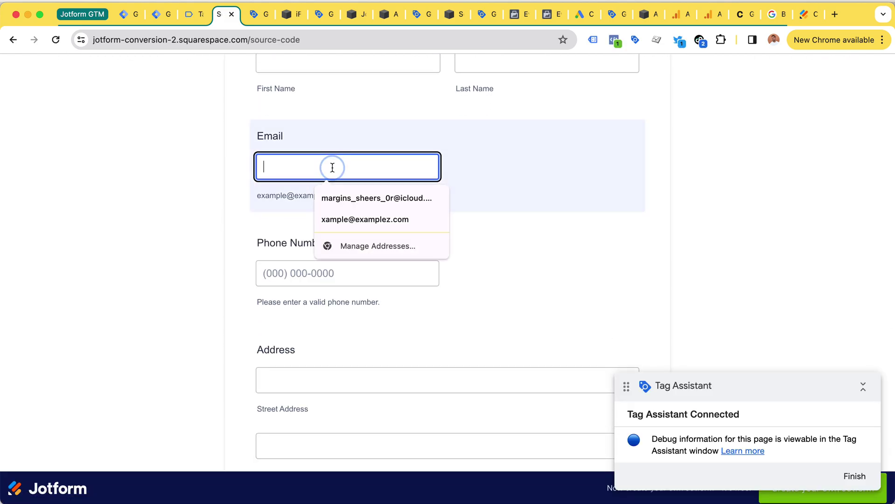
{"action": "left_click", "coordinate": [358, 200]}
{"action": "scroll", "coordinate": [373, 196], "scroll_direction": "down", "scroll_amount": 10}
{"action": "scroll", "coordinate": [388, 197], "scroll_direction": "up", "scroll_amount": 5}
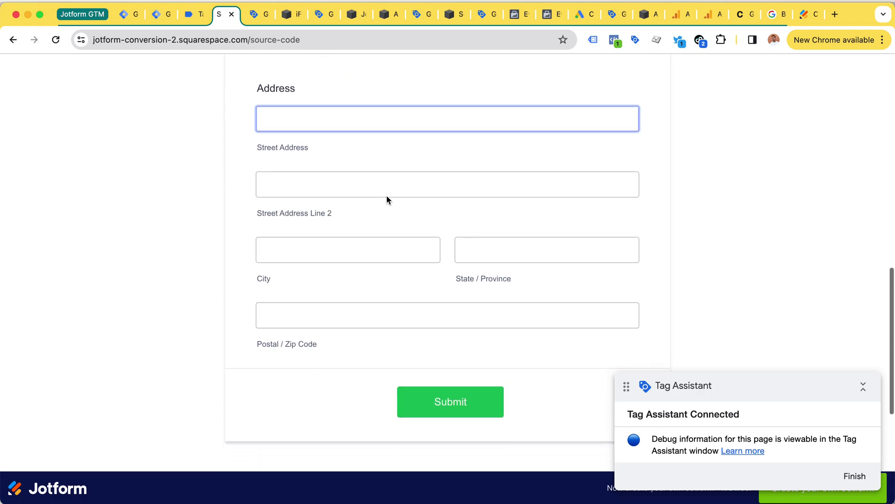
{"action": "scroll", "coordinate": [411, 252], "scroll_direction": "down", "scroll_amount": 2}
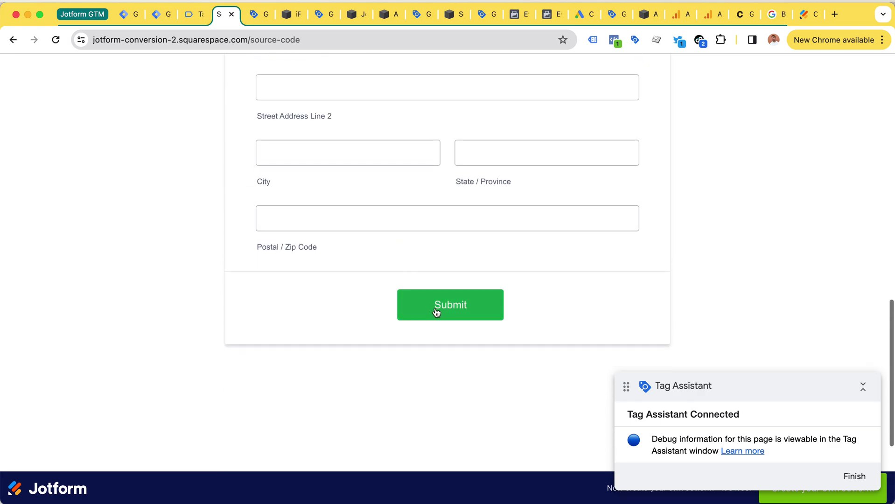
Step: Clear Tag Assistant's earlier events, submit the form, and inspect the thank-you page's jotform address
{"action": "left_click", "coordinate": [189, 15]}
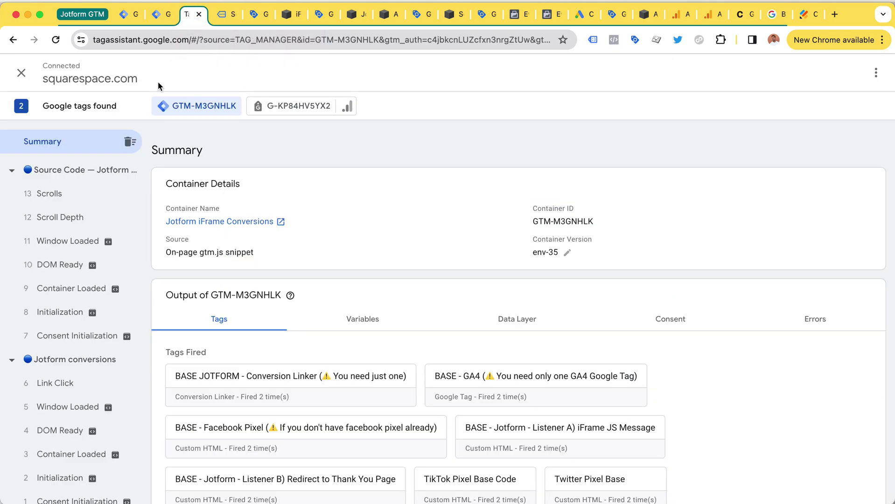
{"action": "left_click", "coordinate": [129, 144]}
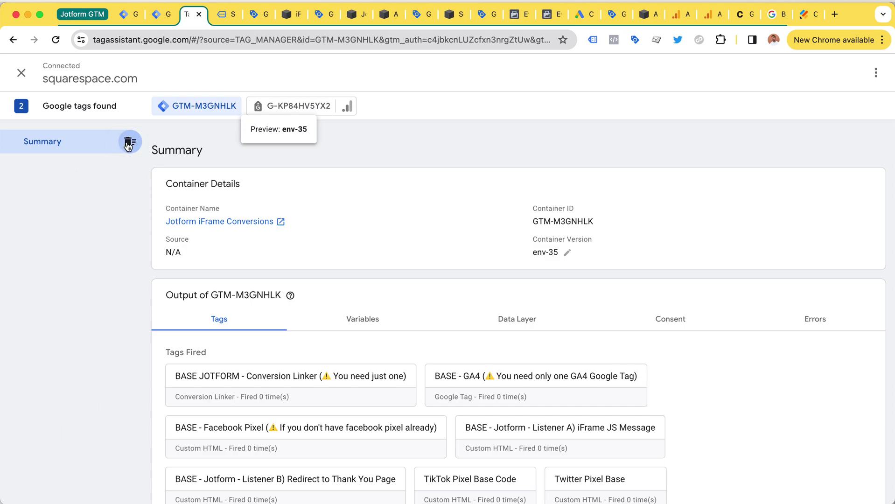
{"action": "left_click", "coordinate": [227, 15]}
{"action": "left_click", "coordinate": [493, 311]}
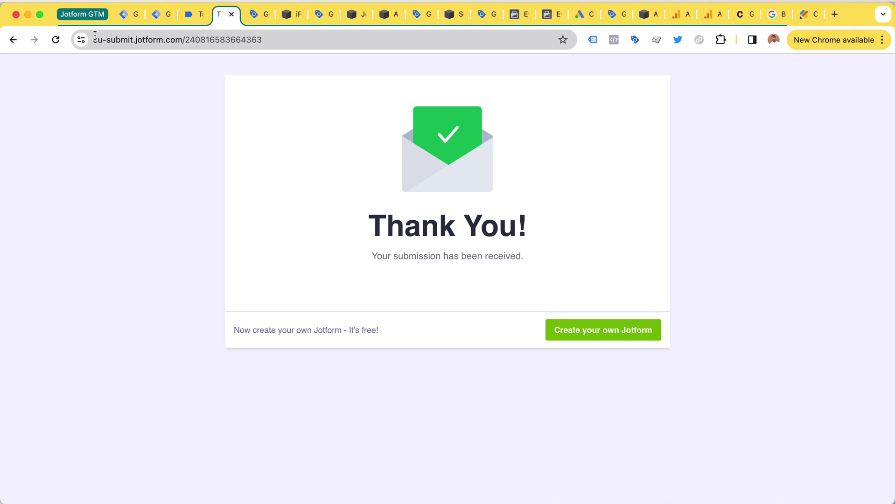
{"action": "left_click", "coordinate": [133, 37]}
{"action": "double_click", "coordinate": [177, 39]}
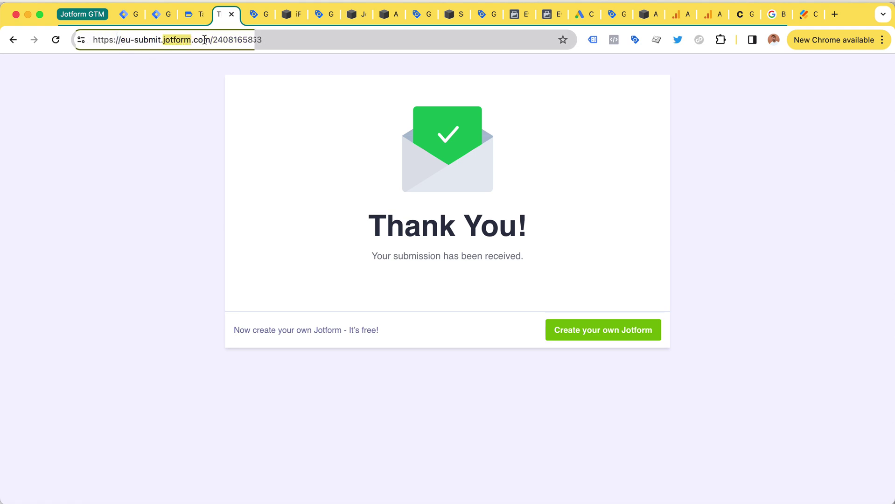
Step: Open the Google Ads - Jotform Conversion tag under Form Submit, noting its 'Still running' status
{"action": "left_click", "coordinate": [198, 14]}
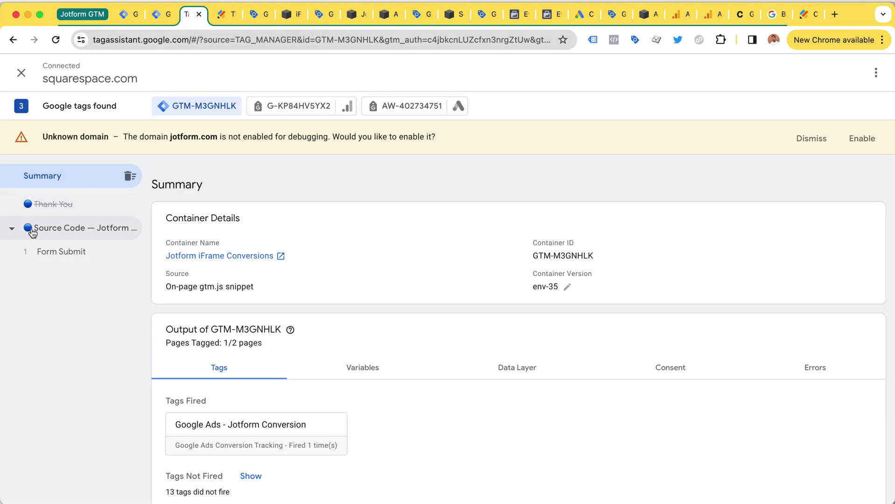
{"action": "left_click", "coordinate": [58, 228]}
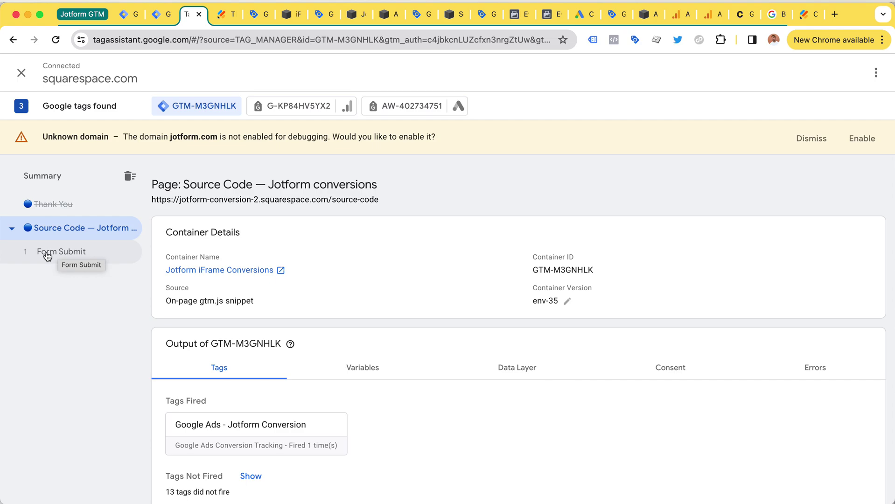
{"action": "left_click", "coordinate": [47, 257]}
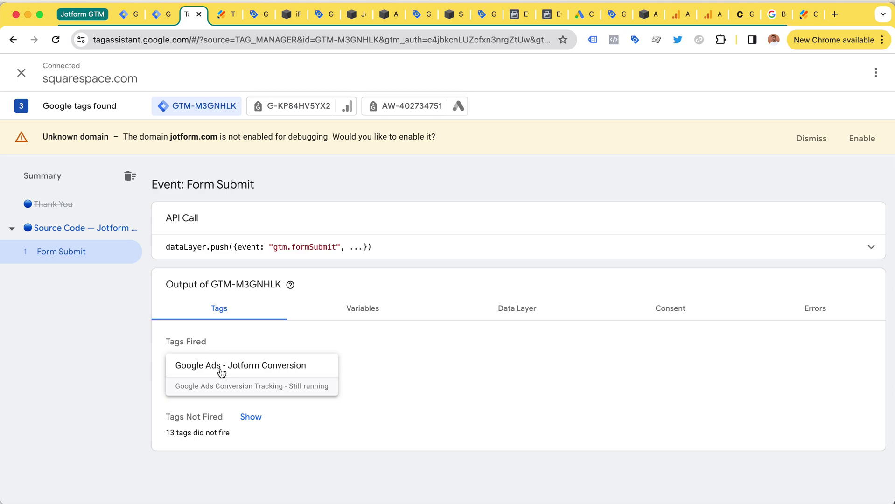
{"action": "left_click", "coordinate": [291, 391]}
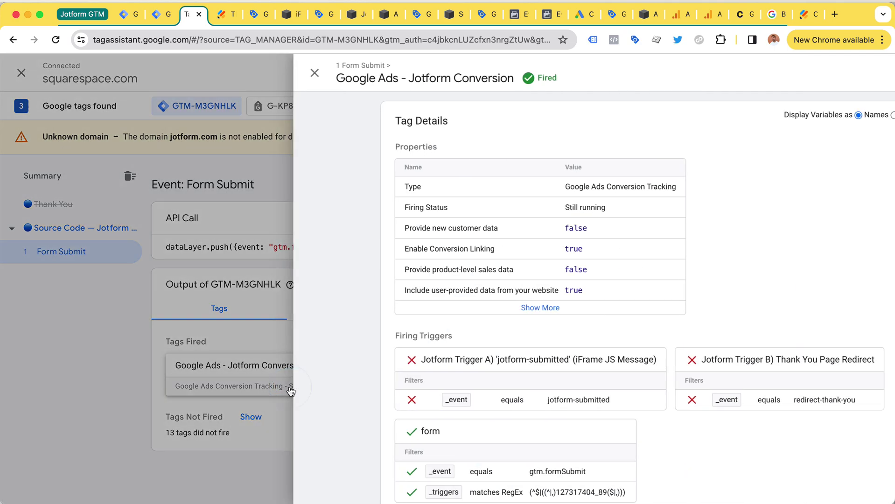
{"action": "left_click_drag", "start_coordinate": [431, 209], "coordinate": [495, 212]}
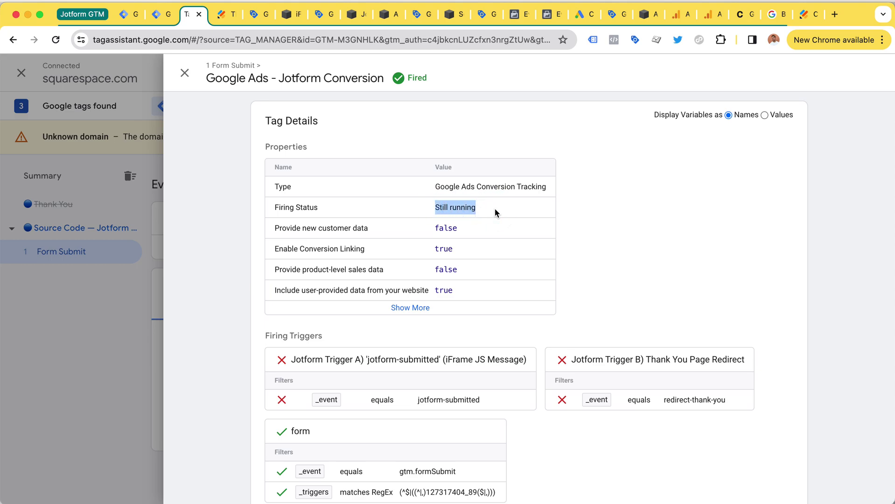
{"action": "left_click", "coordinate": [436, 211]}
{"action": "left_click_drag", "start_coordinate": [430, 209], "coordinate": [477, 212]}
Step: Check the form's thank-you page settings and its thank-you redirect URL path
{"action": "key", "text": "super+9"}
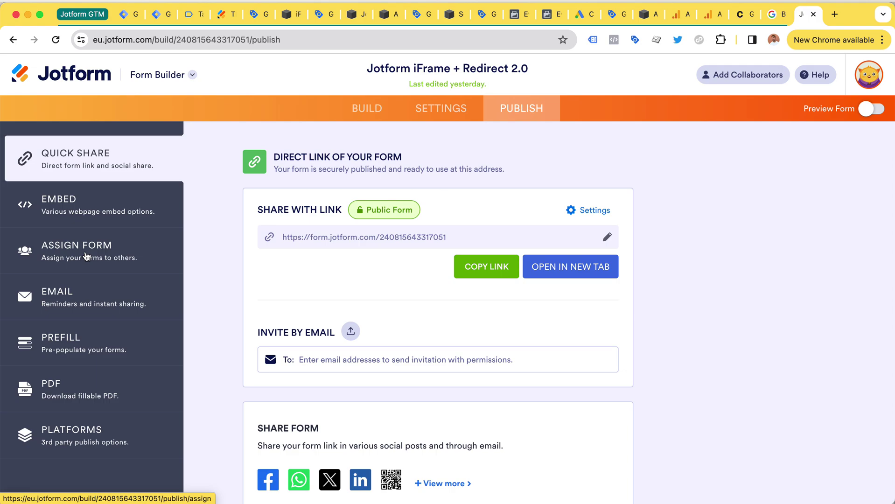
{"action": "left_click", "coordinate": [439, 112]}
{"action": "left_click", "coordinate": [92, 294]}
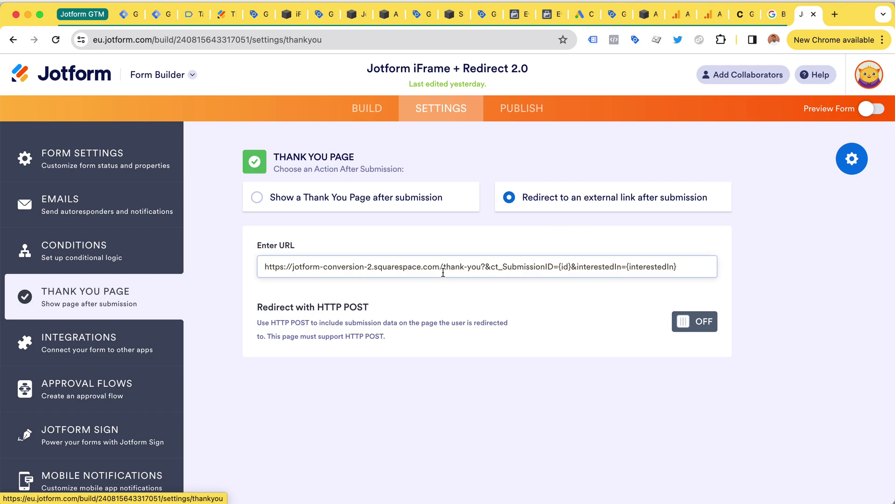
{"action": "left_click_drag", "start_coordinate": [440, 266], "coordinate": [692, 271]}
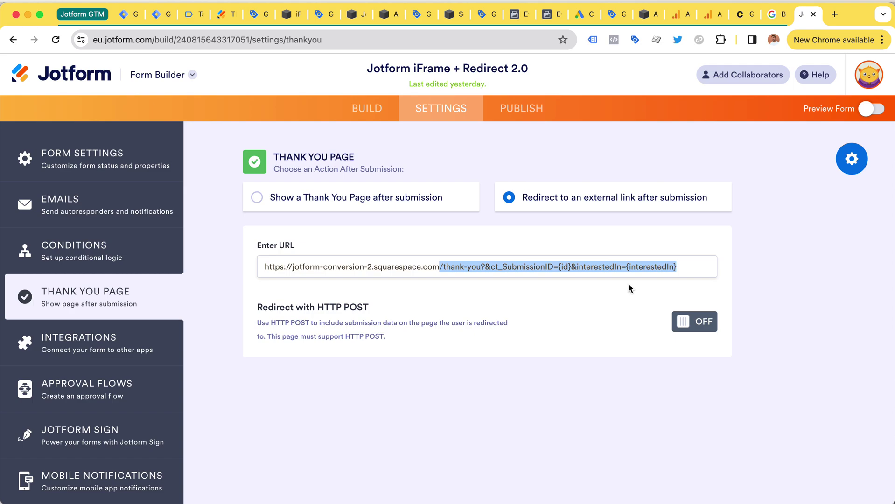
Step: Copy the 'Jotform iFrame + Redirect 2.0' form's Source Code embed
{"action": "left_click", "coordinate": [511, 109]}
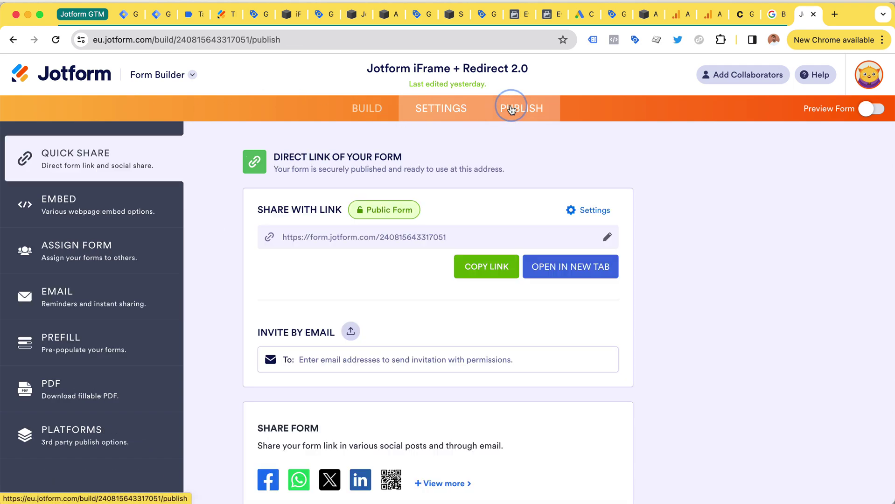
{"action": "left_click", "coordinate": [122, 219]}
{"action": "scroll", "coordinate": [671, 250], "scroll_direction": "down", "scroll_amount": 5}
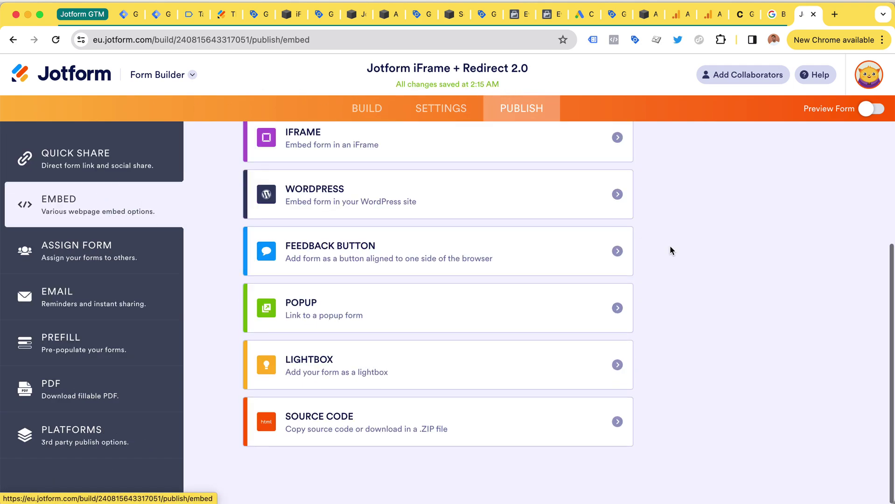
{"action": "left_click", "coordinate": [574, 416]}
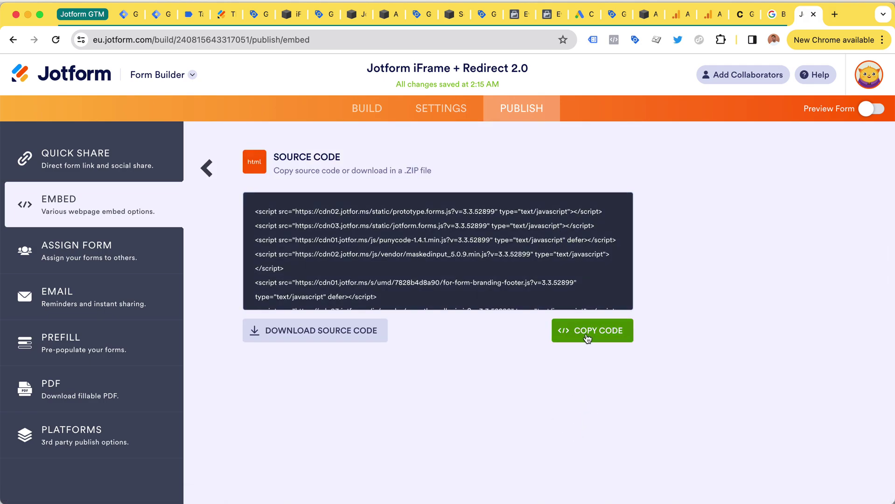
{"action": "left_click", "coordinate": [587, 336]}
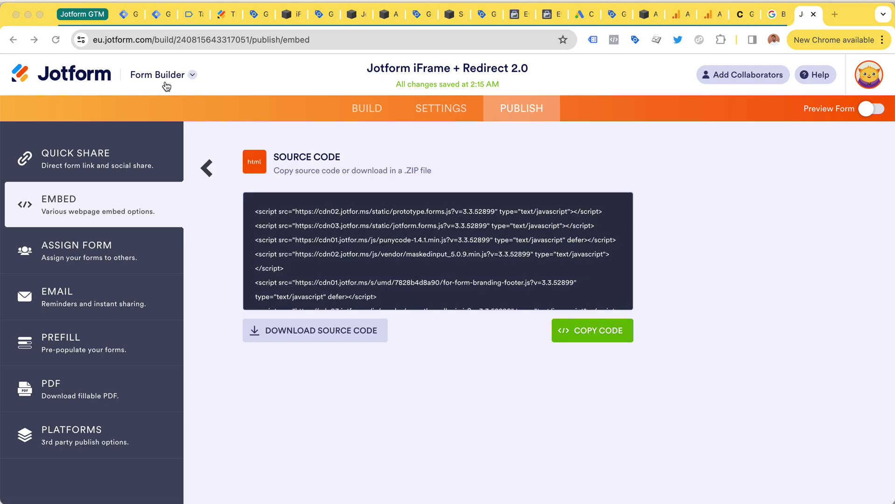
Step: Replace the code block's old embed code with the copied Jotform source, save, and exit editing
{"action": "key", "text": "super+grave"}
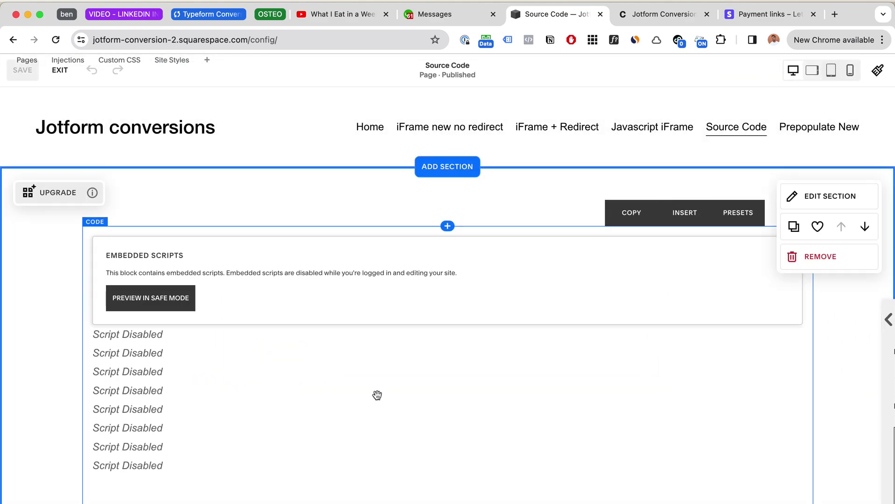
{"action": "double_click", "coordinate": [408, 313]}
{"action": "key", "text": "super+a"}
{"action": "key", "text": "BackSpace"}
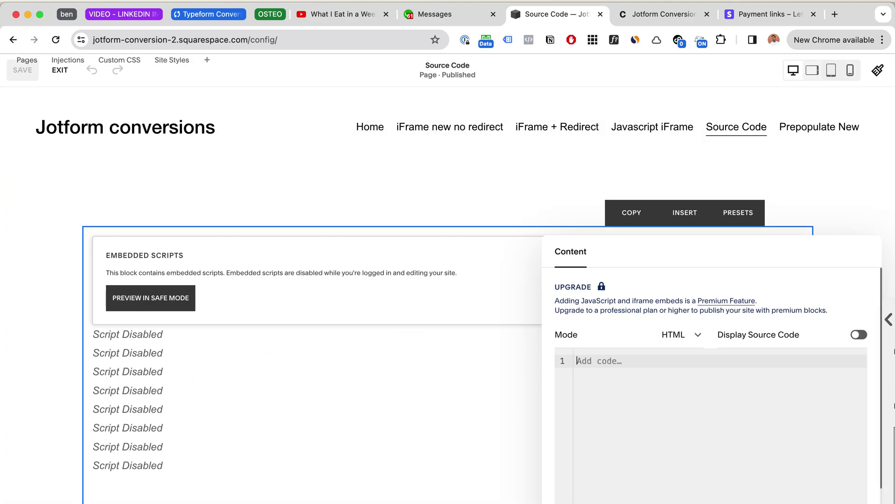
{"action": "key", "text": "super+v"}
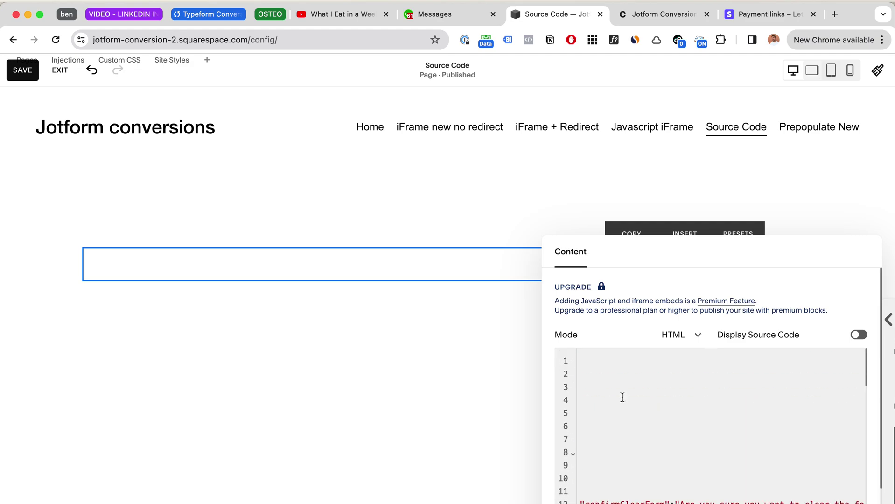
{"action": "left_click", "coordinate": [32, 71]}
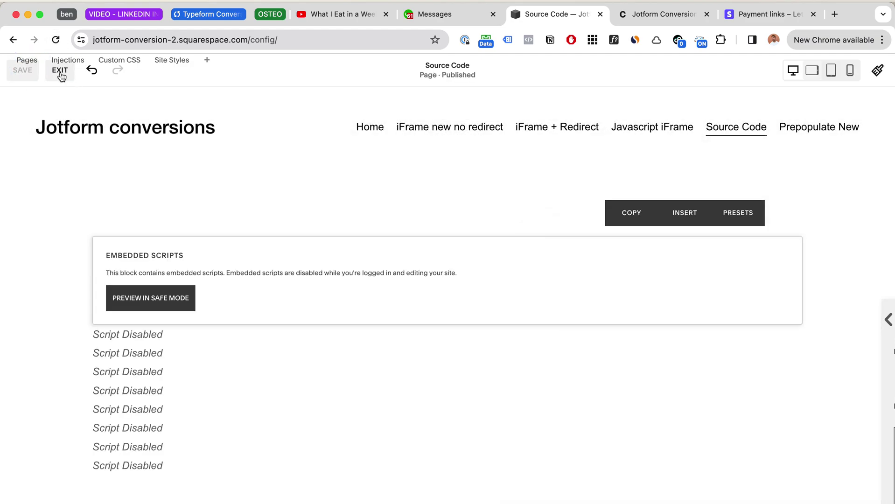
{"action": "left_click", "coordinate": [60, 71]}
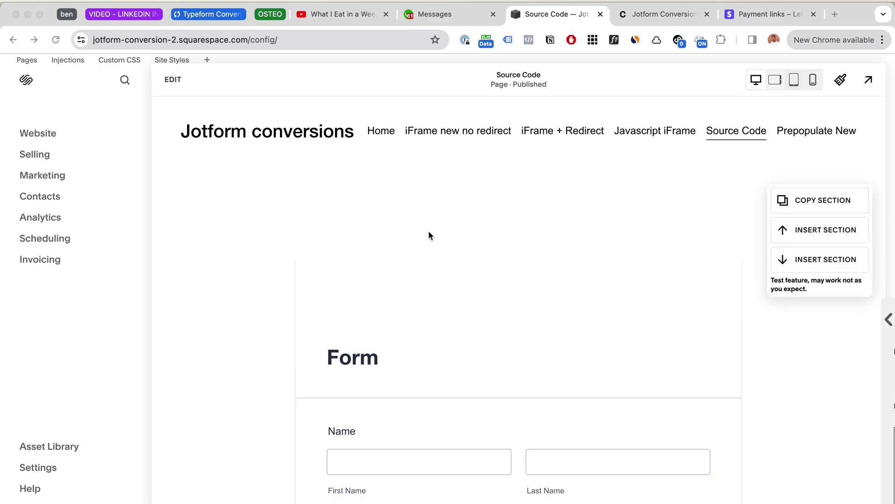
Step: Start a new Tag Manager preview session and open the site's Source Code page
{"action": "key", "text": "super+grave"}
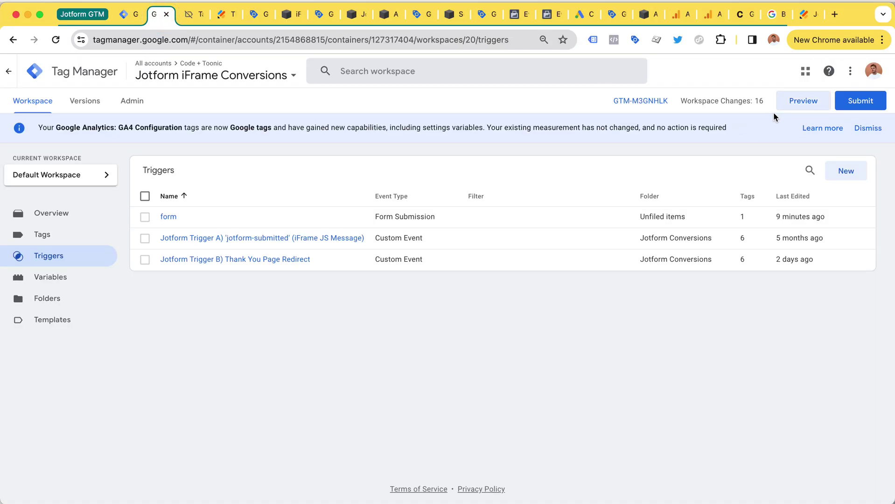
{"action": "left_click", "coordinate": [787, 108]}
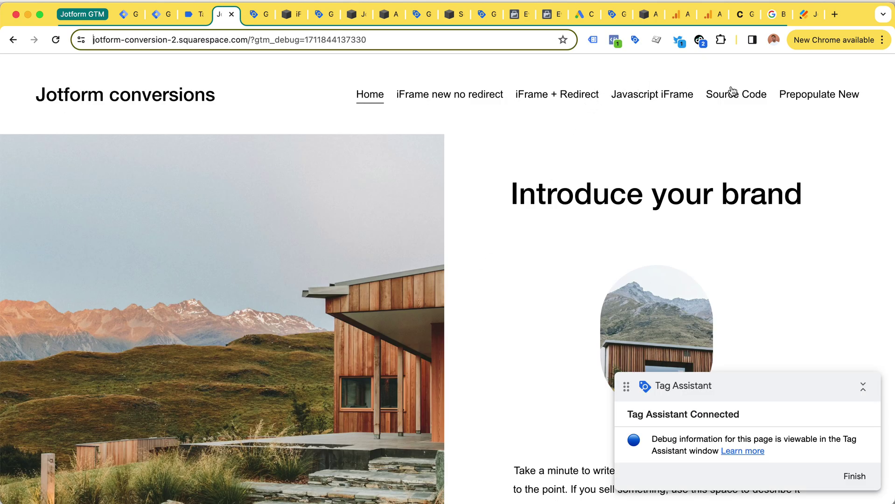
{"action": "left_click", "coordinate": [732, 91]}
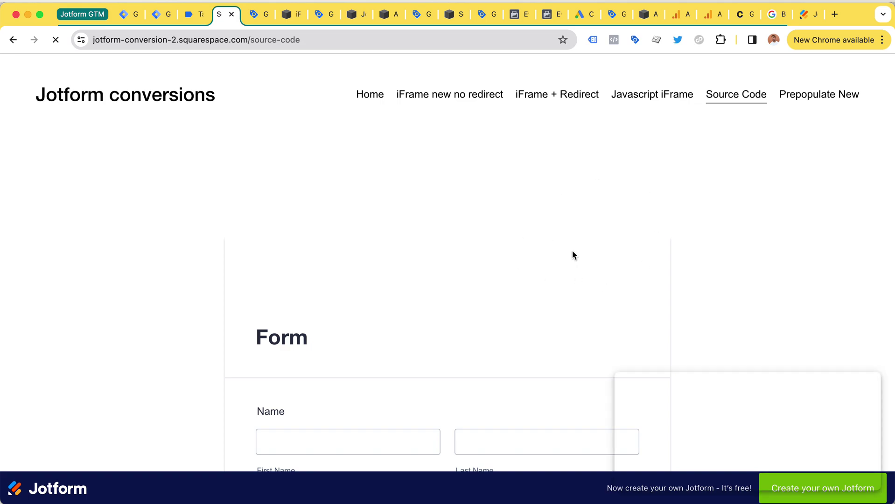
{"action": "scroll", "coordinate": [572, 250], "scroll_direction": "down", "scroll_amount": 8}
{"action": "scroll", "coordinate": [572, 250], "scroll_direction": "up", "scroll_amount": 3}
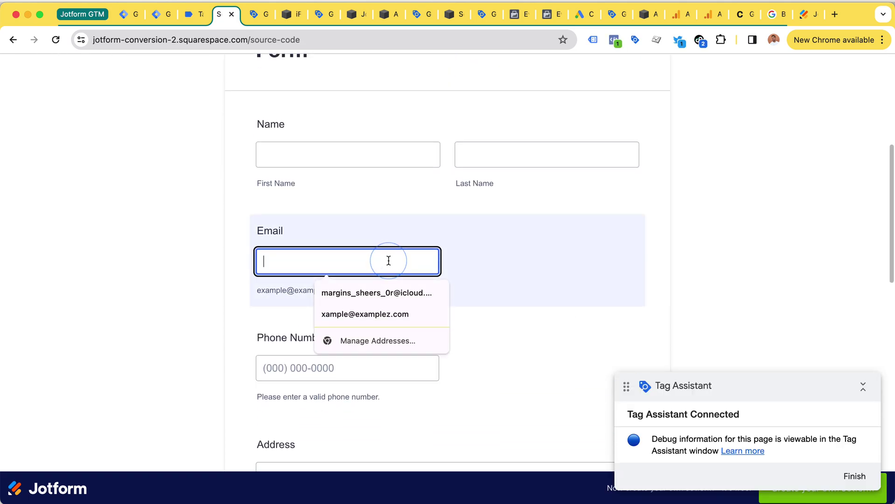
{"action": "left_click", "coordinate": [385, 293]}
{"action": "left_click", "coordinate": [365, 368]}
{"action": "type", "text": "5"}
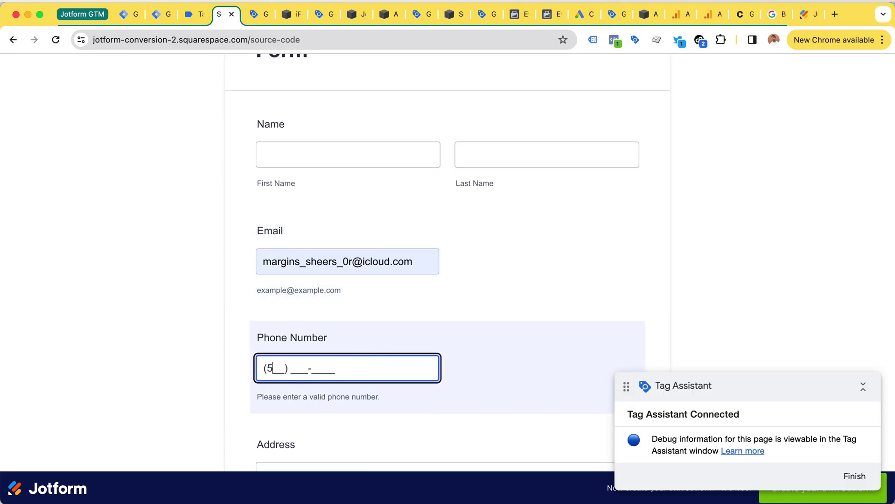
{"action": "type", "text": "555555555"}
{"action": "scroll", "coordinate": [365, 330], "scroll_direction": "down", "scroll_amount": 8}
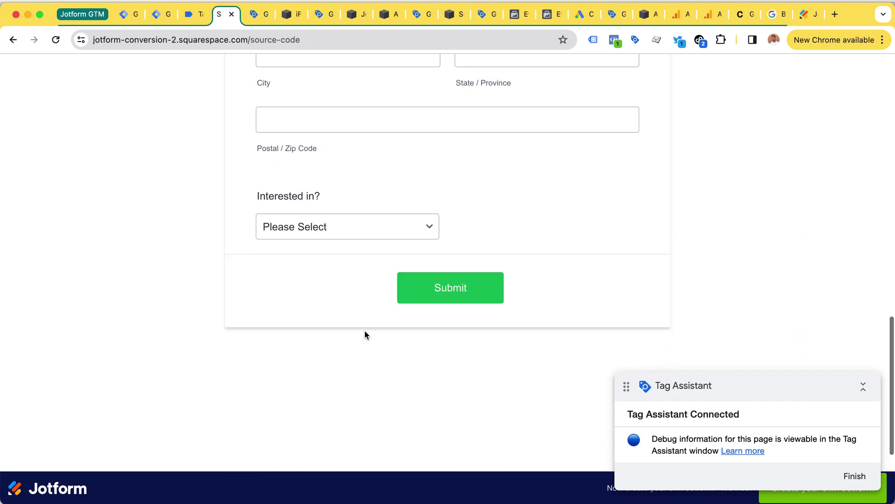
{"action": "scroll", "coordinate": [365, 329], "scroll_direction": "down", "scroll_amount": 1}
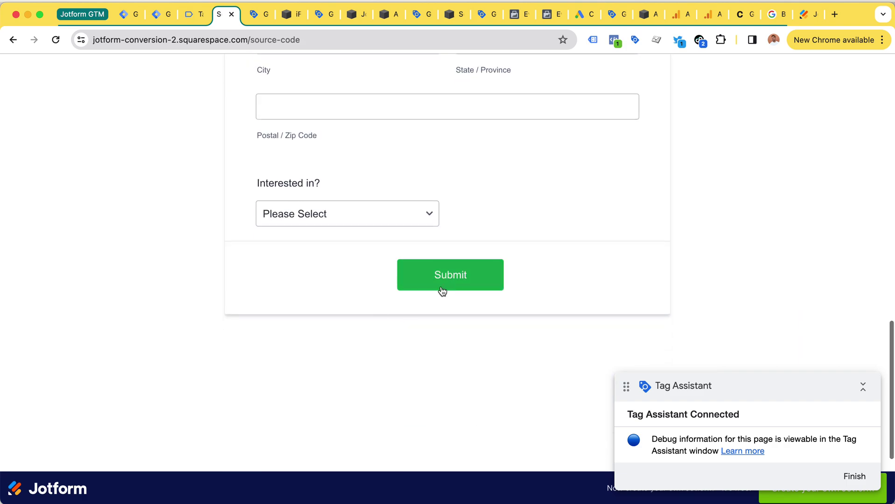
{"action": "left_click", "coordinate": [195, 14]}
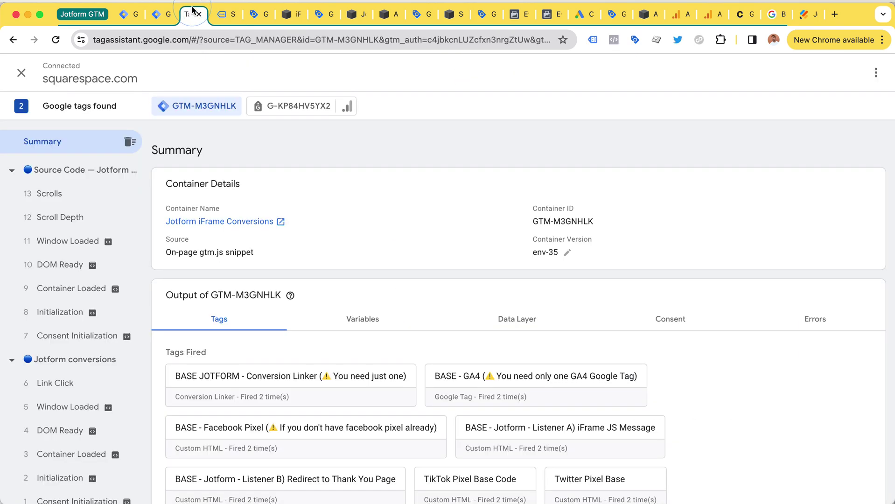
Step: Submit the test form and inspect the conversion tags fired by the redirect-thank-you event
{"action": "left_click", "coordinate": [224, 18]}
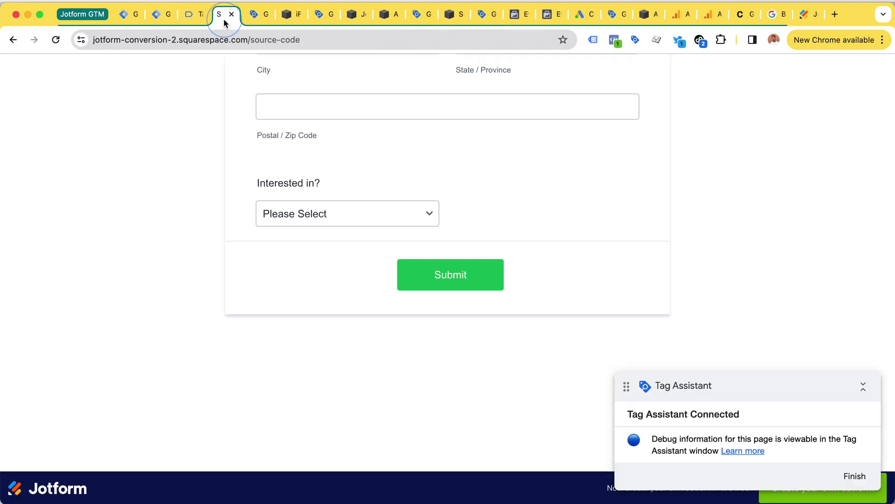
{"action": "left_click", "coordinate": [447, 275]}
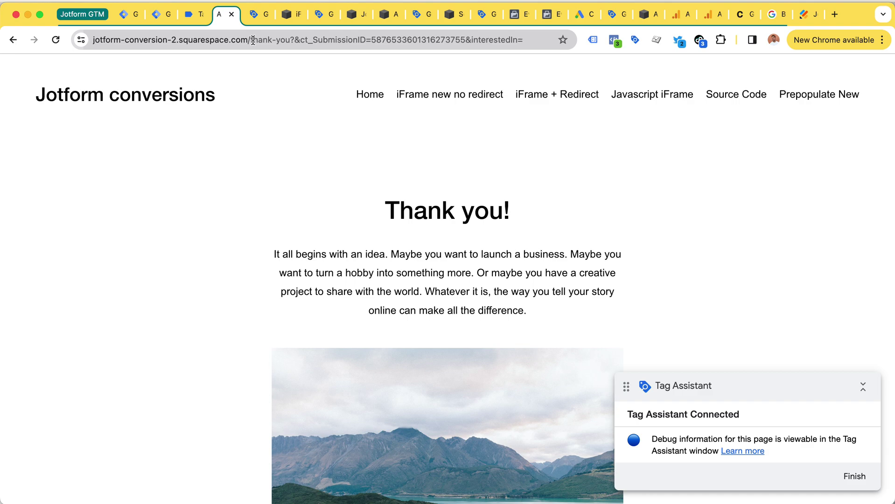
{"action": "left_click", "coordinate": [196, 17]}
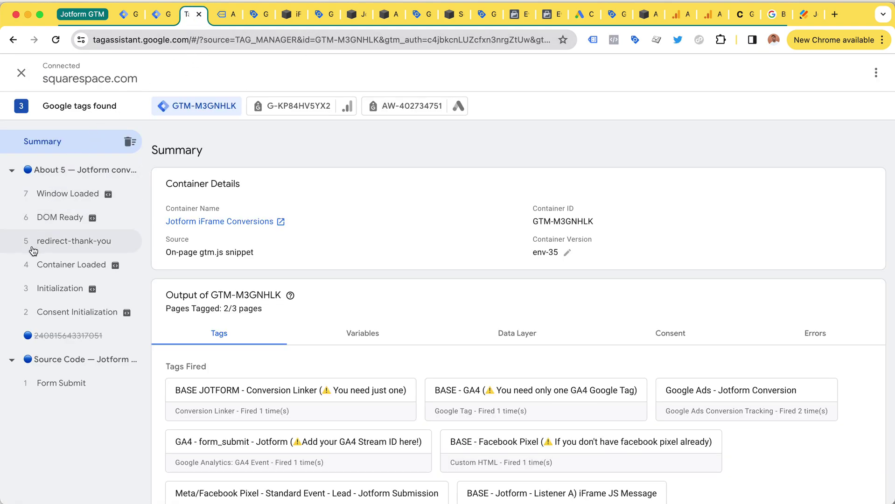
{"action": "left_click", "coordinate": [51, 241]}
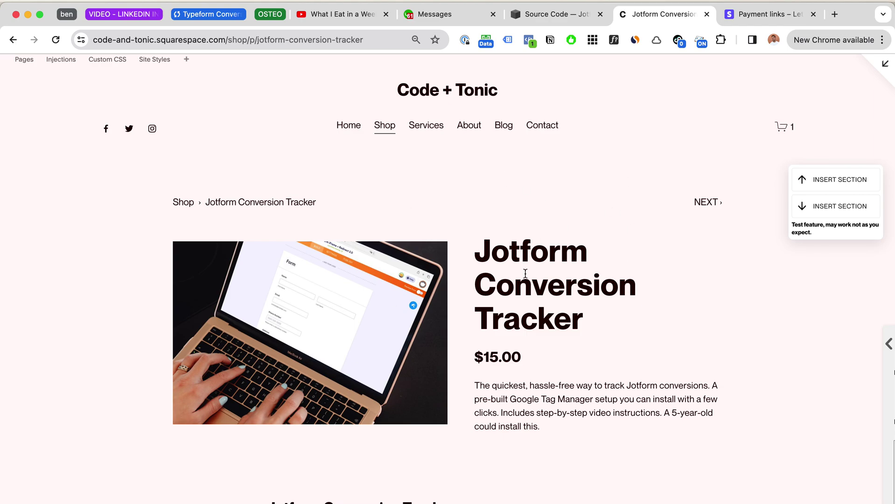
{"action": "scroll", "coordinate": [525, 273], "scroll_direction": "down", "scroll_amount": 2}
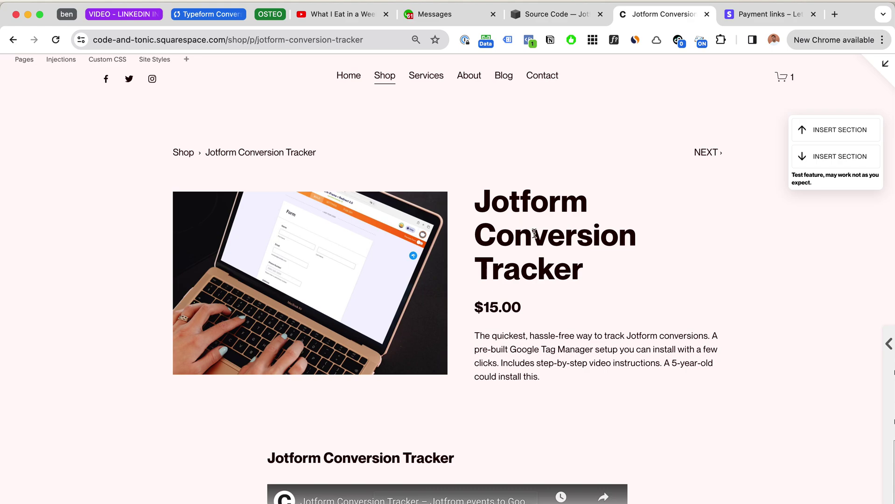
{"action": "left_click_drag", "start_coordinate": [478, 307], "coordinate": [542, 306]}
{"action": "left_click", "coordinate": [524, 307]}
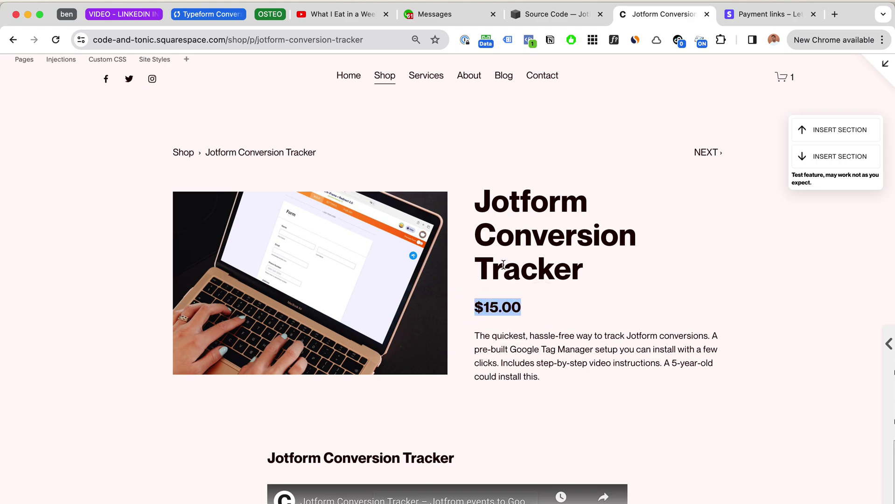
{"action": "scroll", "coordinate": [573, 284], "scroll_direction": "down", "scroll_amount": 1}
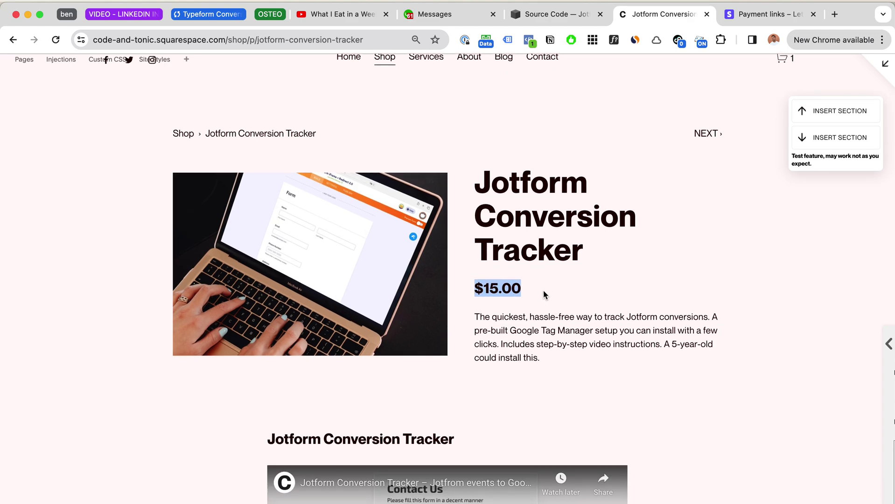
{"action": "left_click", "coordinate": [540, 291]}
{"action": "left_click_drag", "start_coordinate": [472, 288], "coordinate": [565, 279]}
{"action": "scroll", "coordinate": [555, 273], "scroll_direction": "down", "scroll_amount": 6}
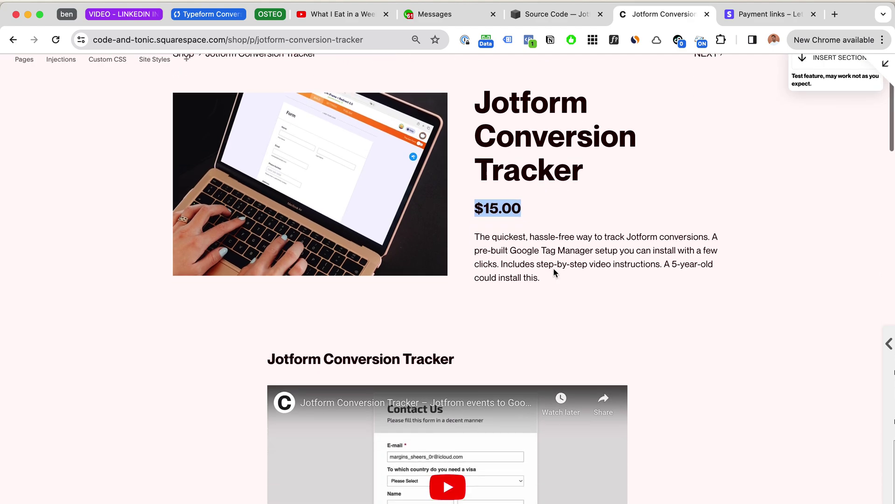
{"action": "scroll", "coordinate": [554, 274], "scroll_direction": "down", "scroll_amount": 17}
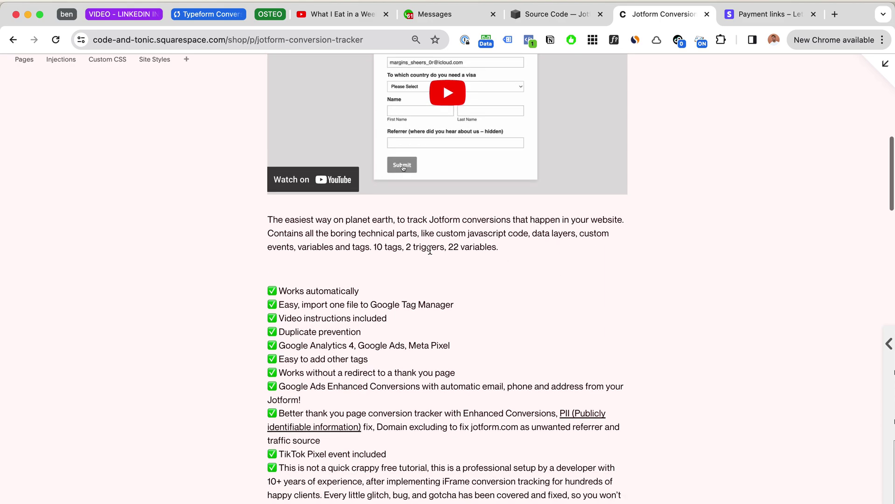
{"action": "scroll", "coordinate": [430, 251], "scroll_direction": "down", "scroll_amount": 1}
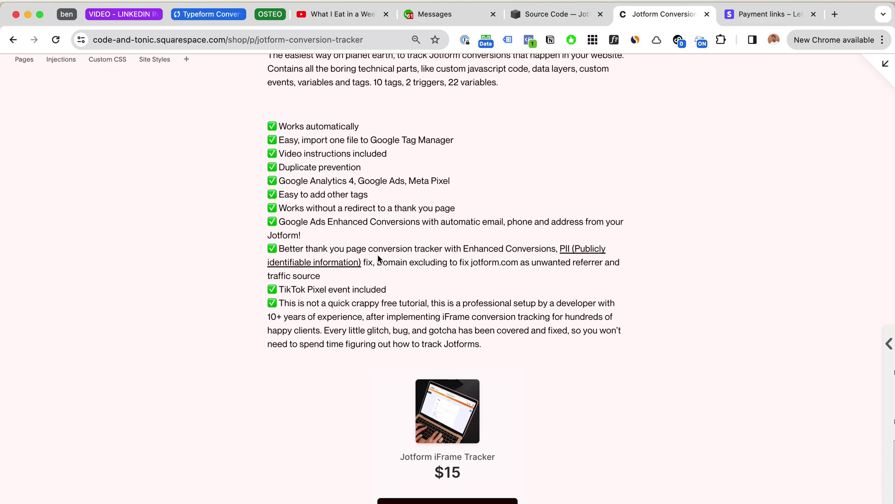
{"action": "left_click_drag", "start_coordinate": [279, 249], "coordinate": [548, 248]}
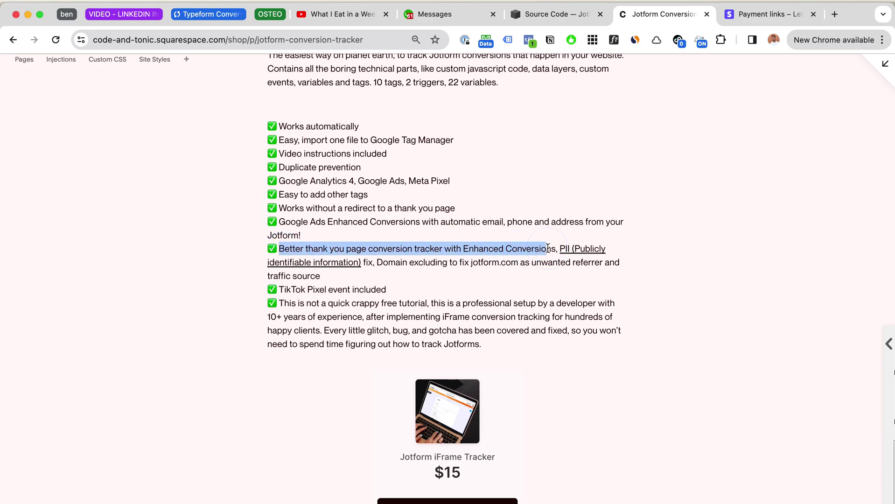